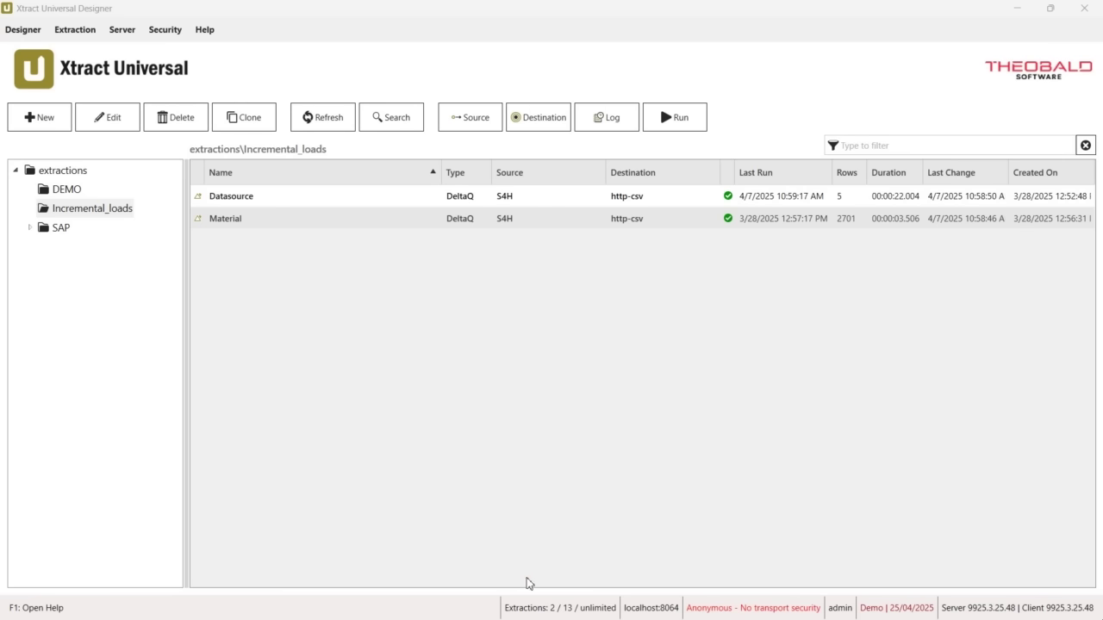
# - Create a new Table CDC extraction named KNA1 using the EC5 (RFC) source system
pyautogui.click(35, 118)
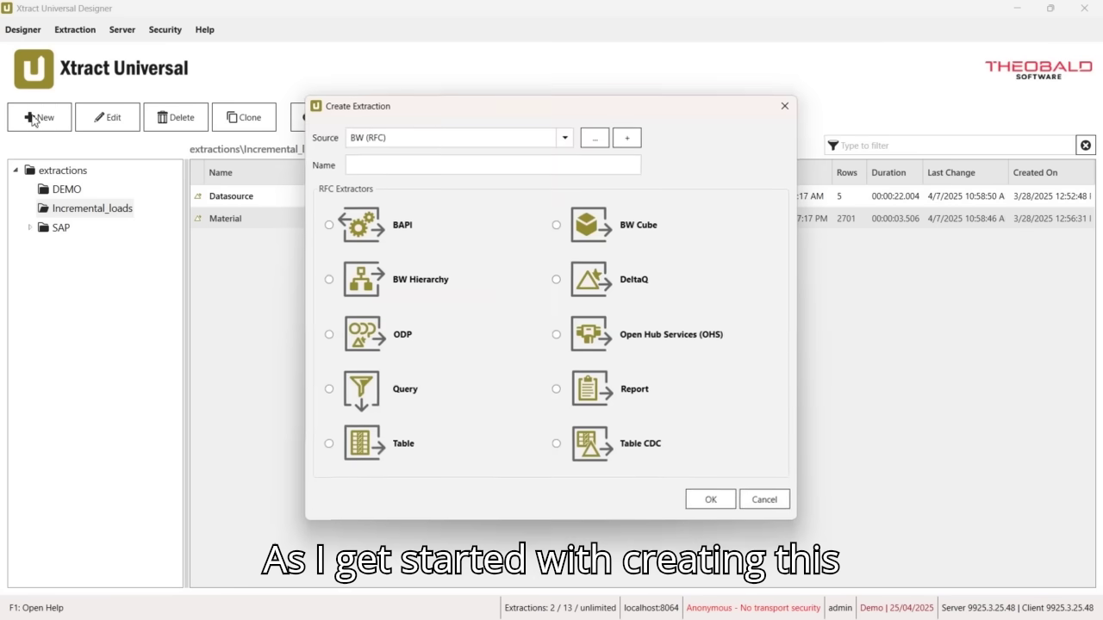
pyautogui.click(428, 140)
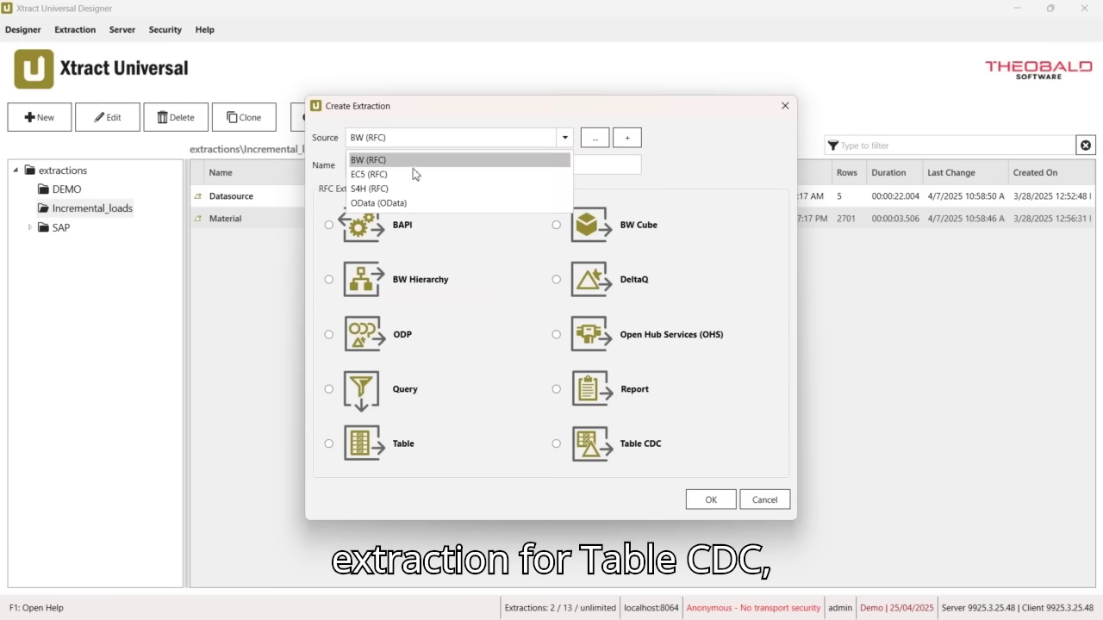
pyautogui.click(410, 175)
pyautogui.click(407, 164)
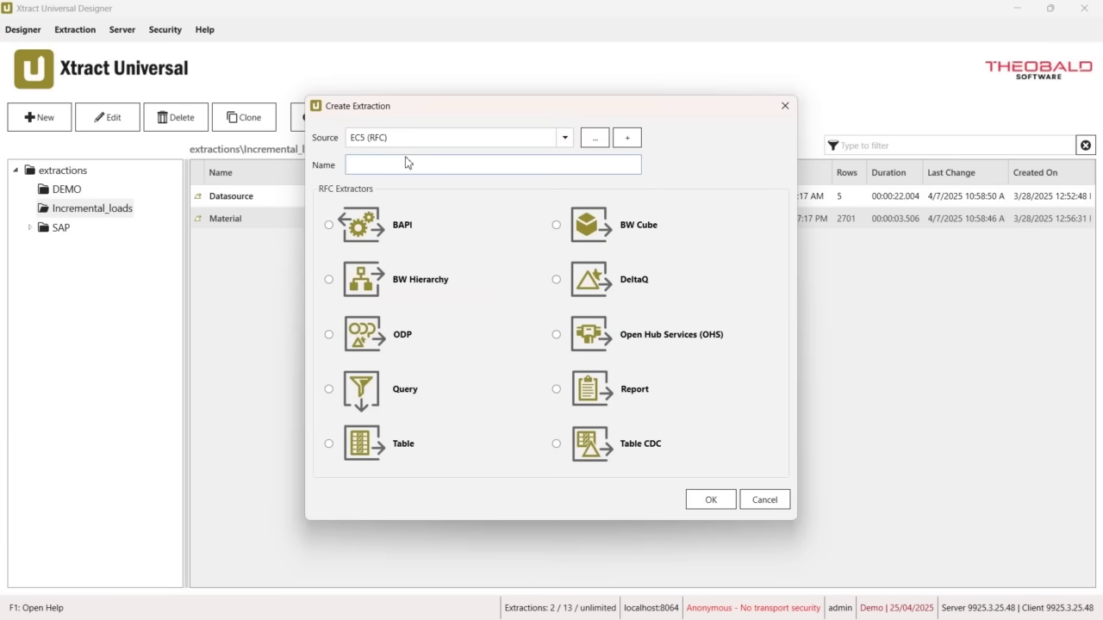
pyautogui.write('KNA1')
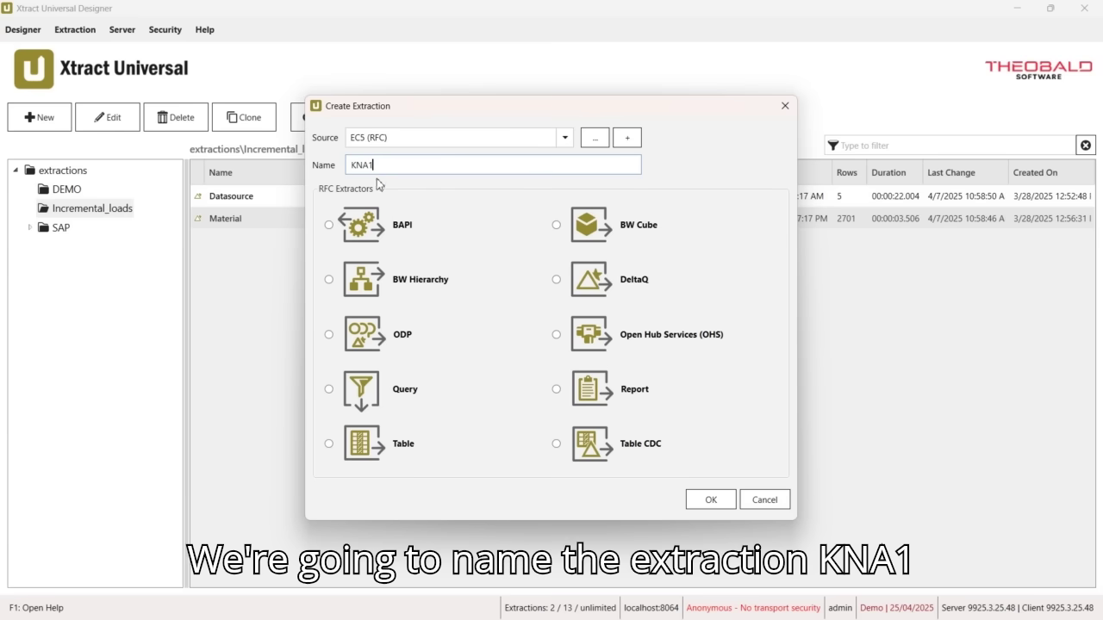
pyautogui.click(593, 448)
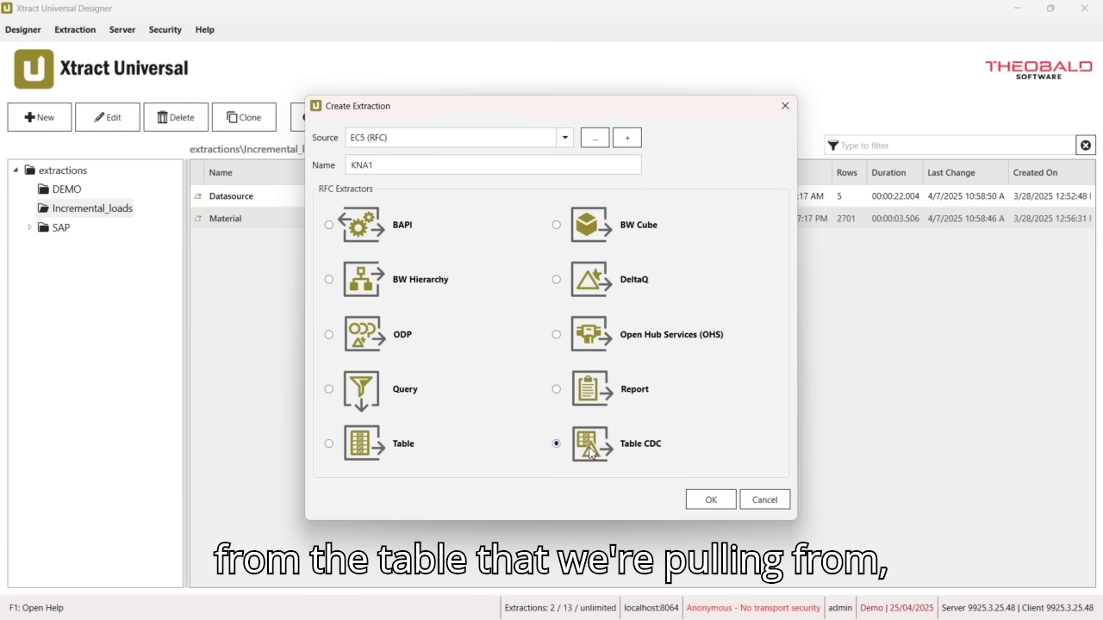
pyautogui.click(710, 500)
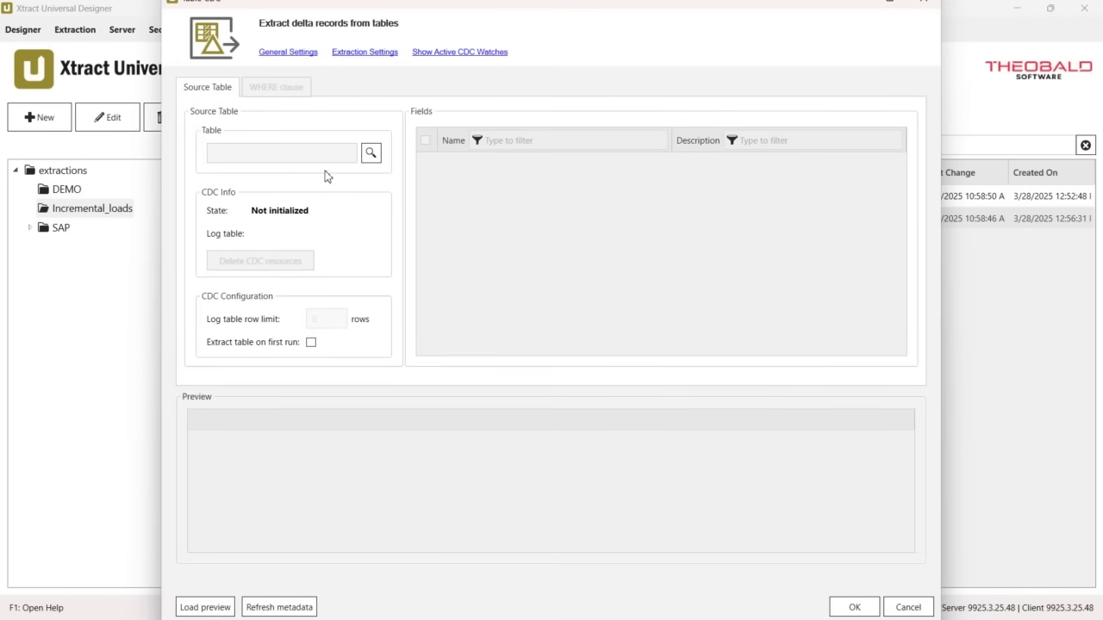
# - Search for table KNA1, set it as the CDC source table, and save the extraction
pyautogui.click(371, 152)
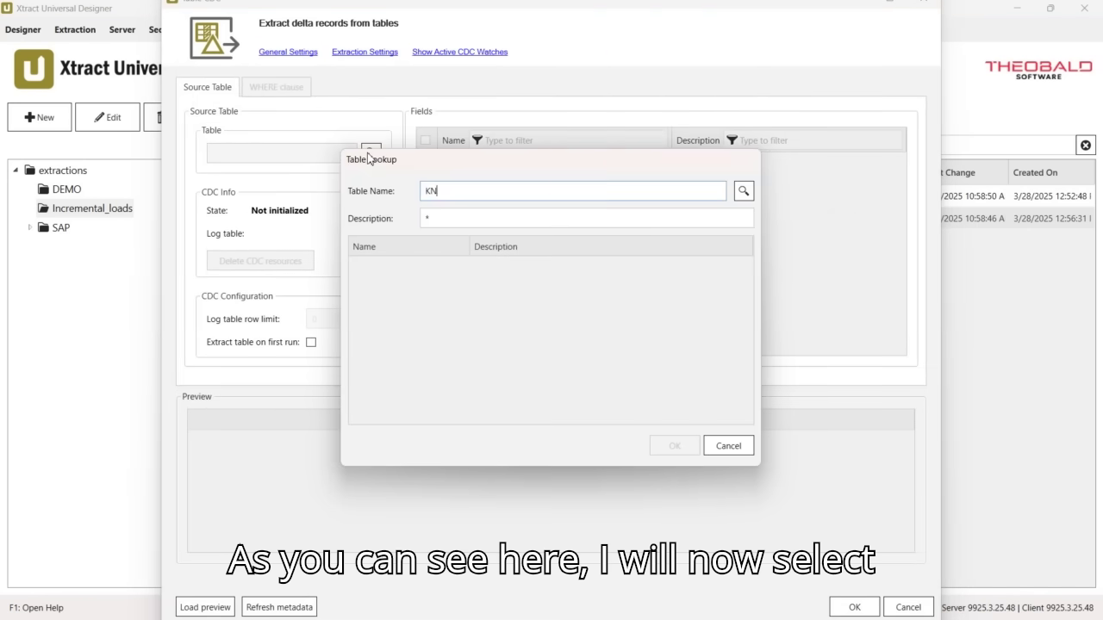
pyautogui.write('KNA1')
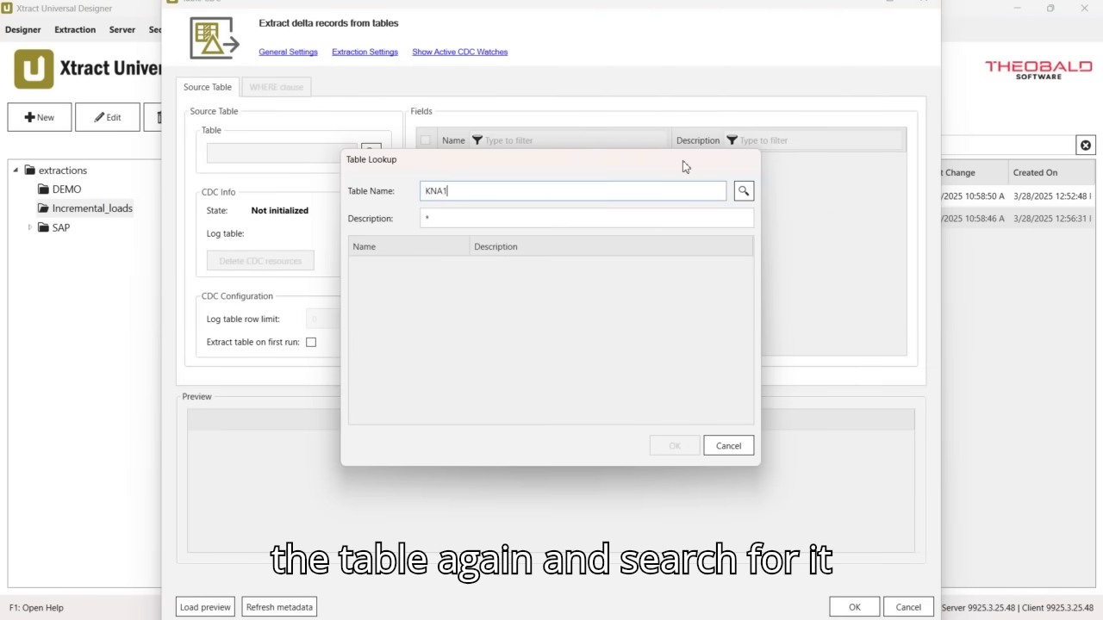
pyautogui.press('Return')
pyautogui.click(658, 264)
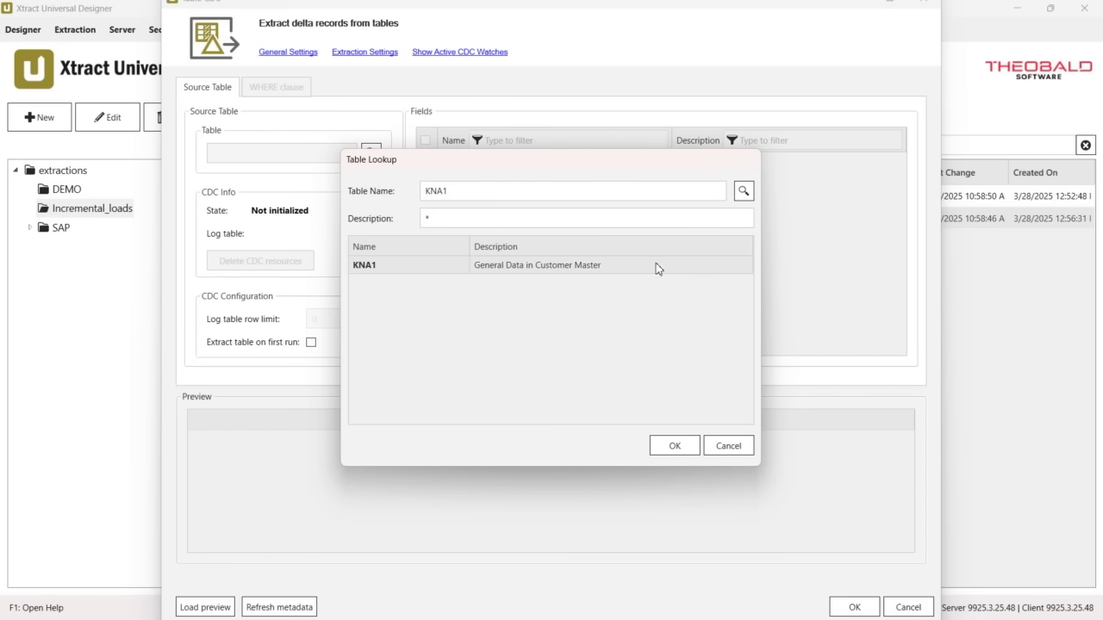
pyautogui.click(674, 446)
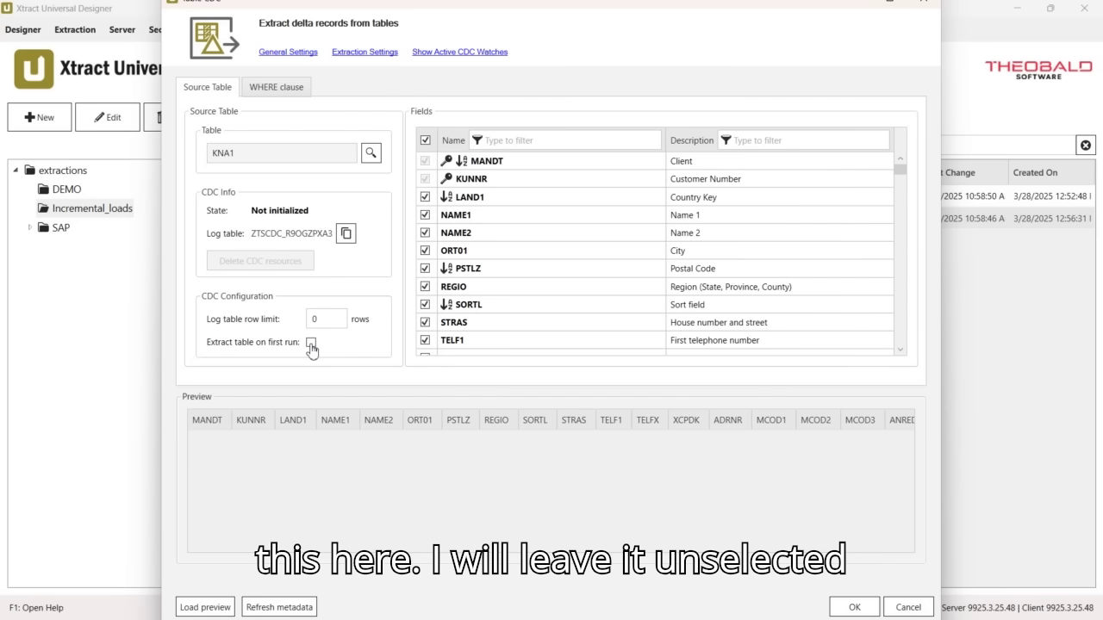
pyautogui.click(854, 607)
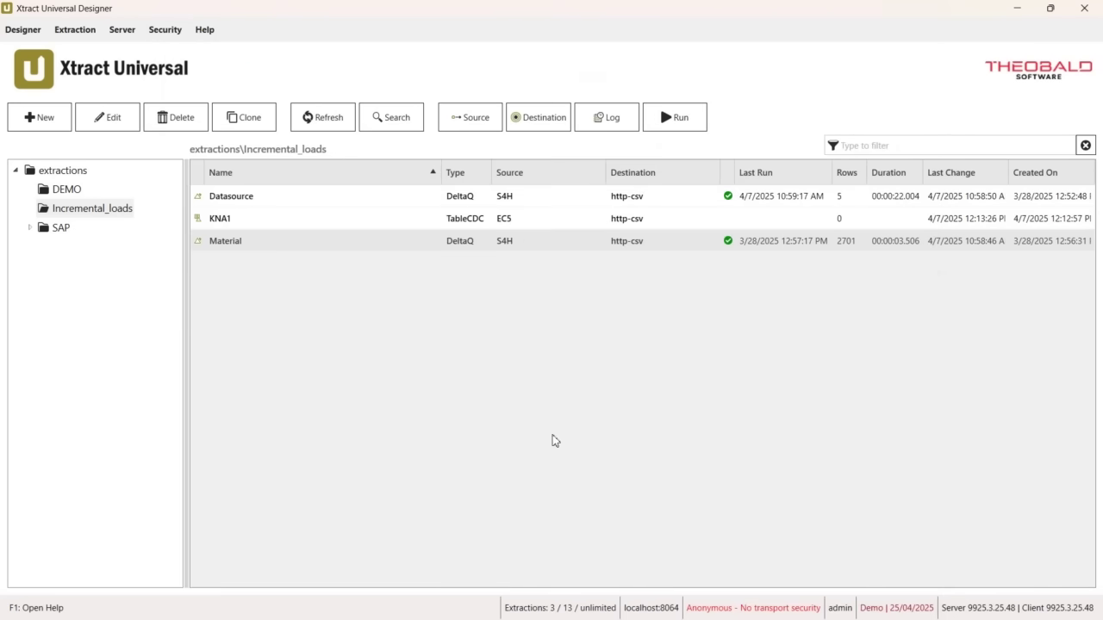
# - Run the KNA1 extraction for the first time, extracting 0 rows, and close the run window
pyautogui.click(503, 226)
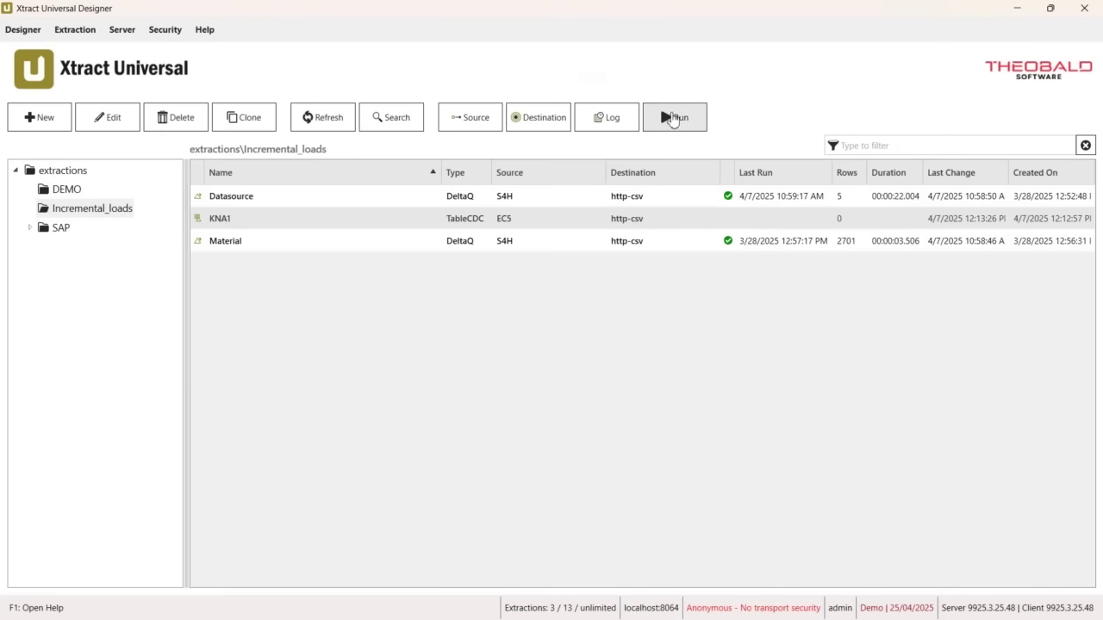
pyautogui.click(677, 118)
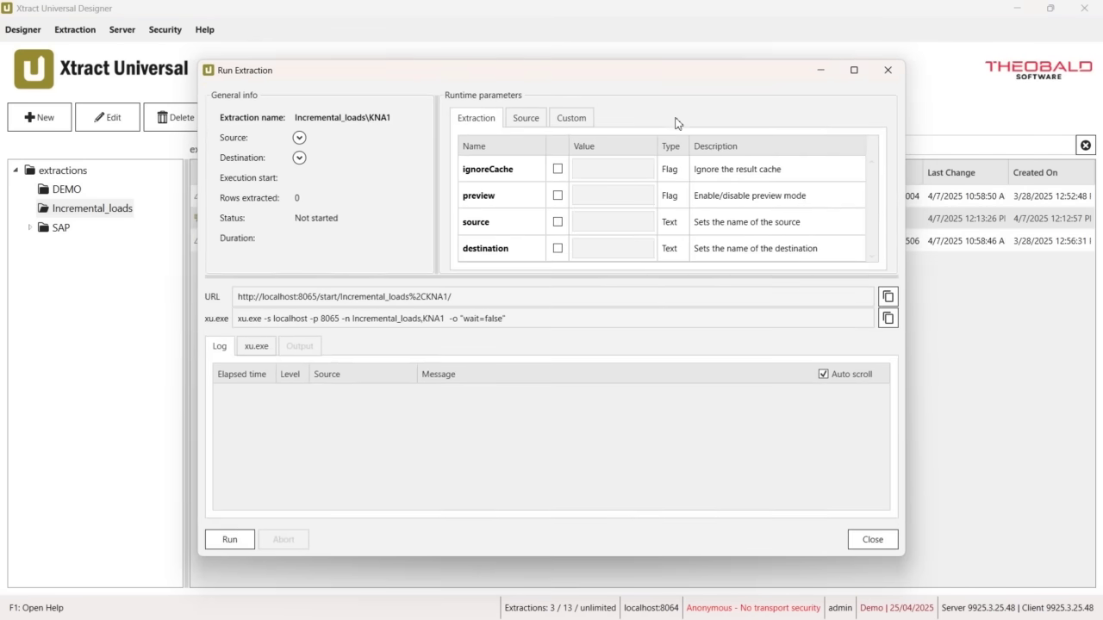
pyautogui.click(248, 539)
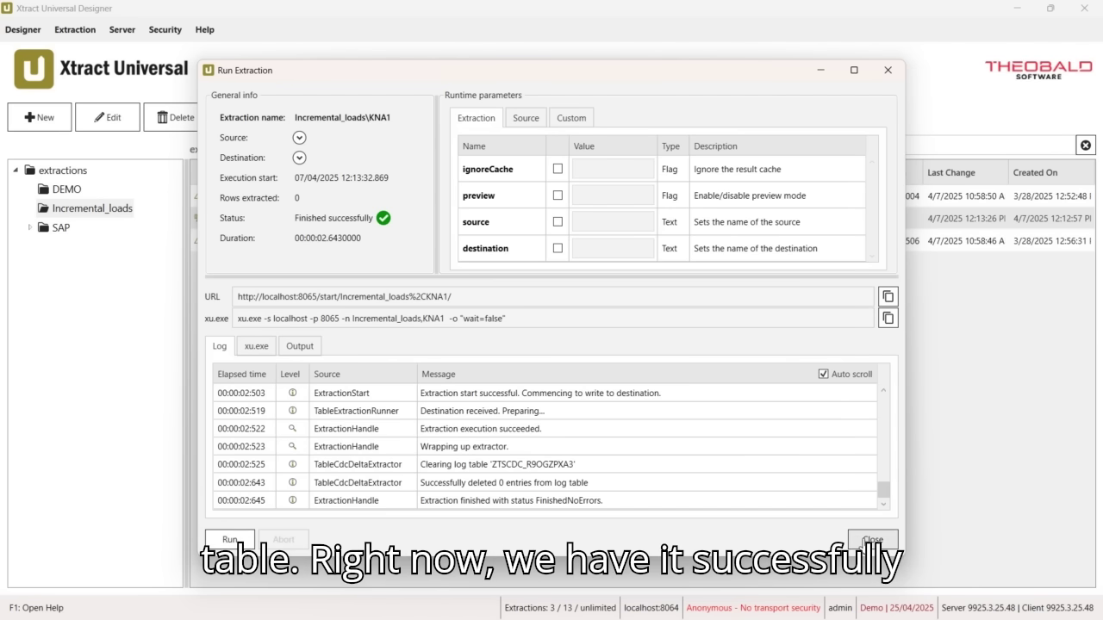
pyautogui.click(868, 539)
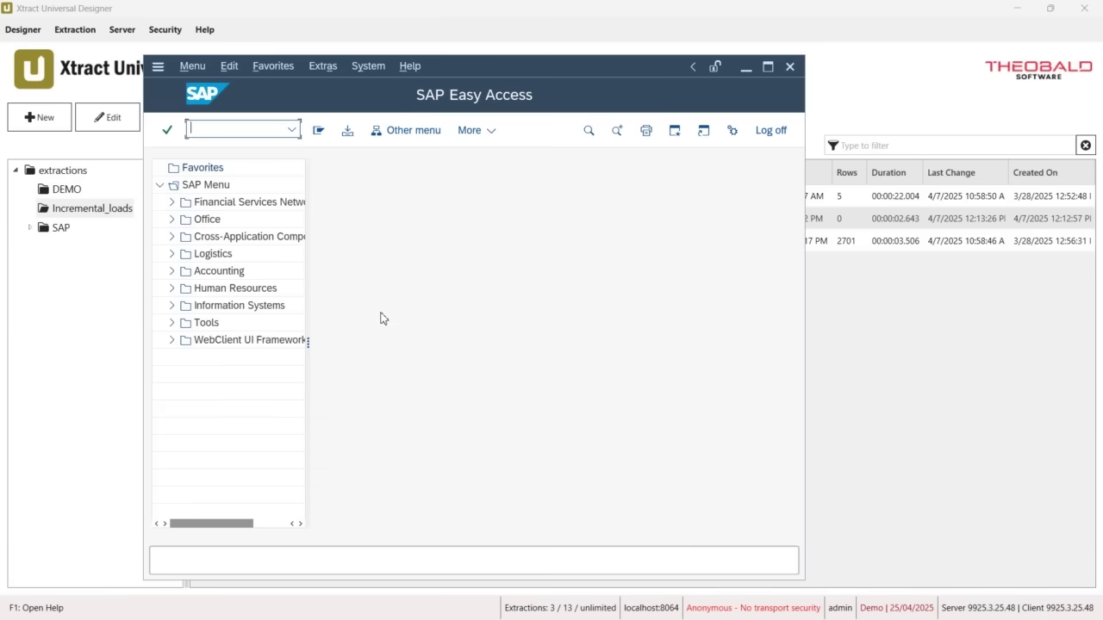
# - In transaction XD02, rename the customer from 'IDES inc' to 'IDES CORP' and save
pyautogui.write('XD02')
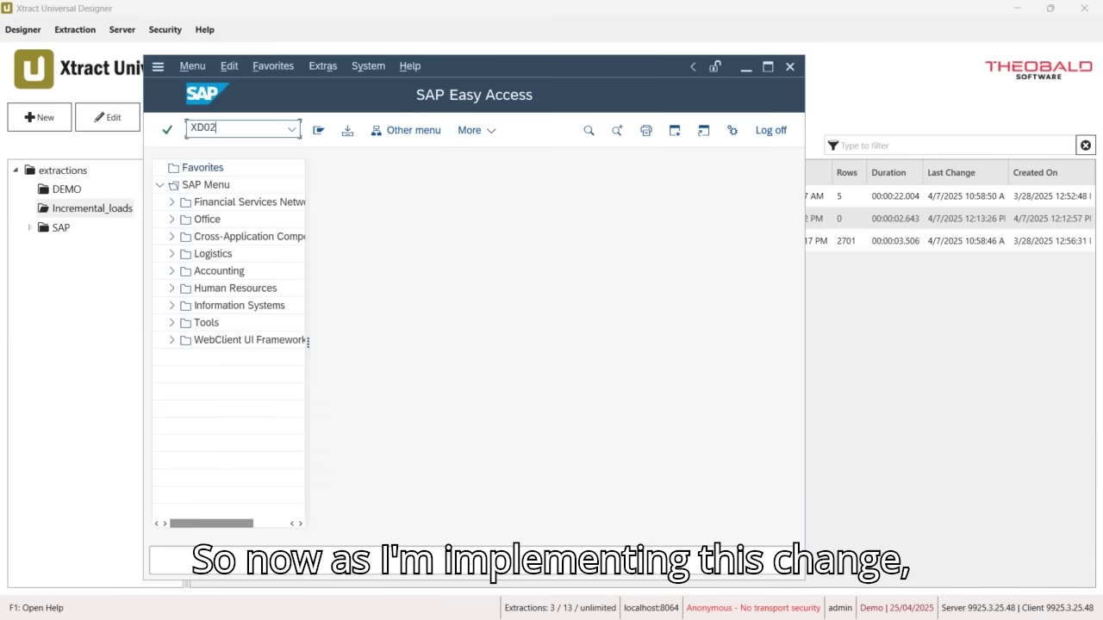
pyautogui.press('Return')
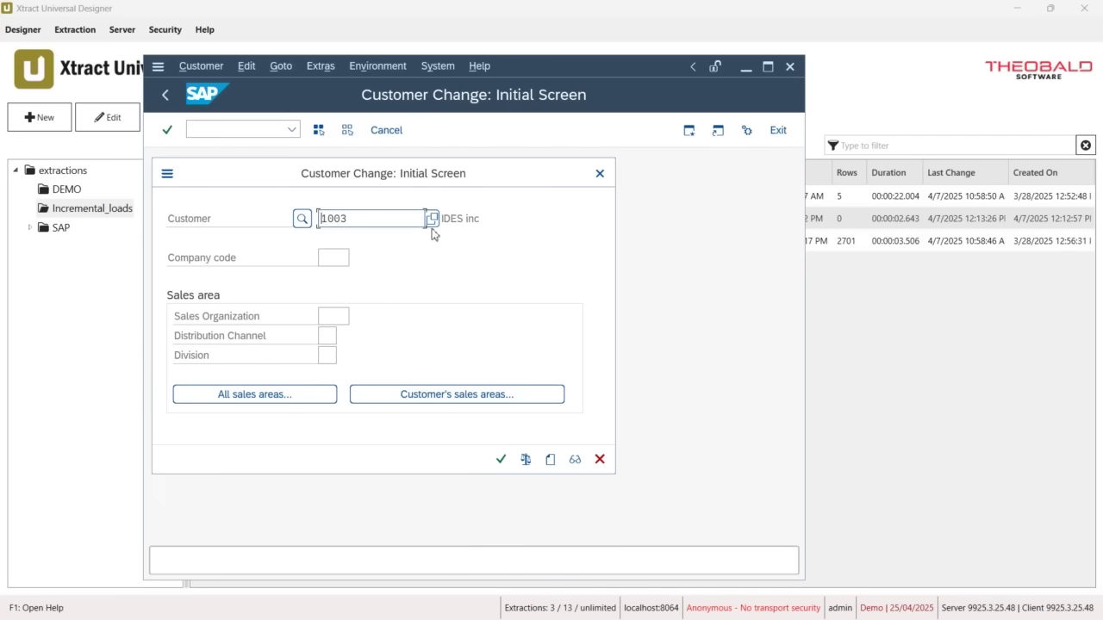
pyautogui.click(503, 459)
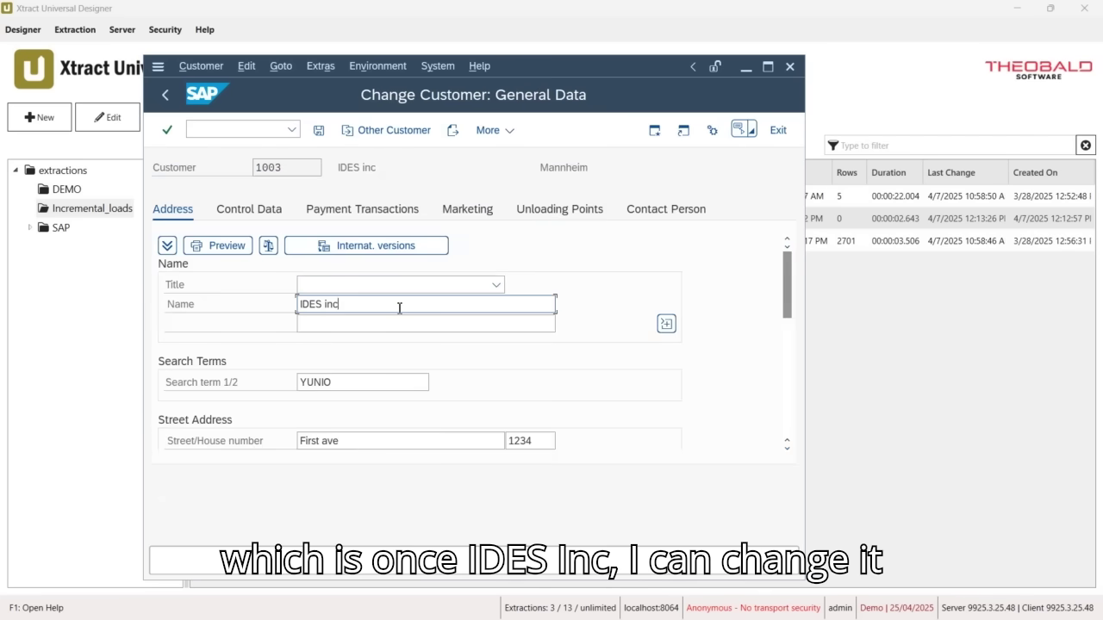
pyautogui.press('BackSpace')
pyautogui.press('BackSpace')
pyautogui.press('BackSpace')
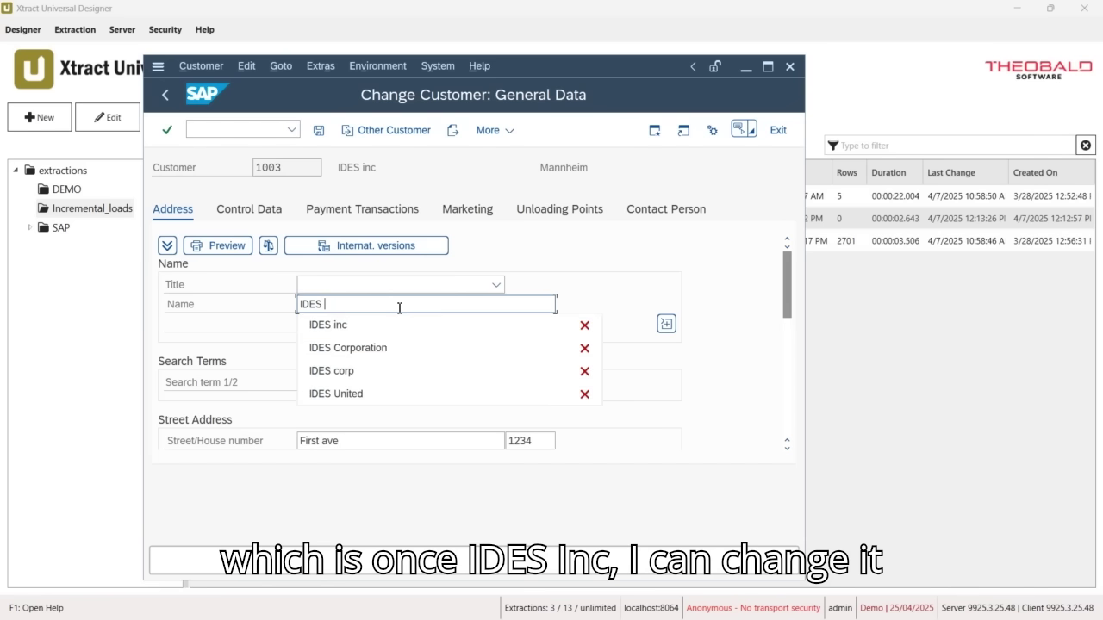
pyautogui.write('CORP')
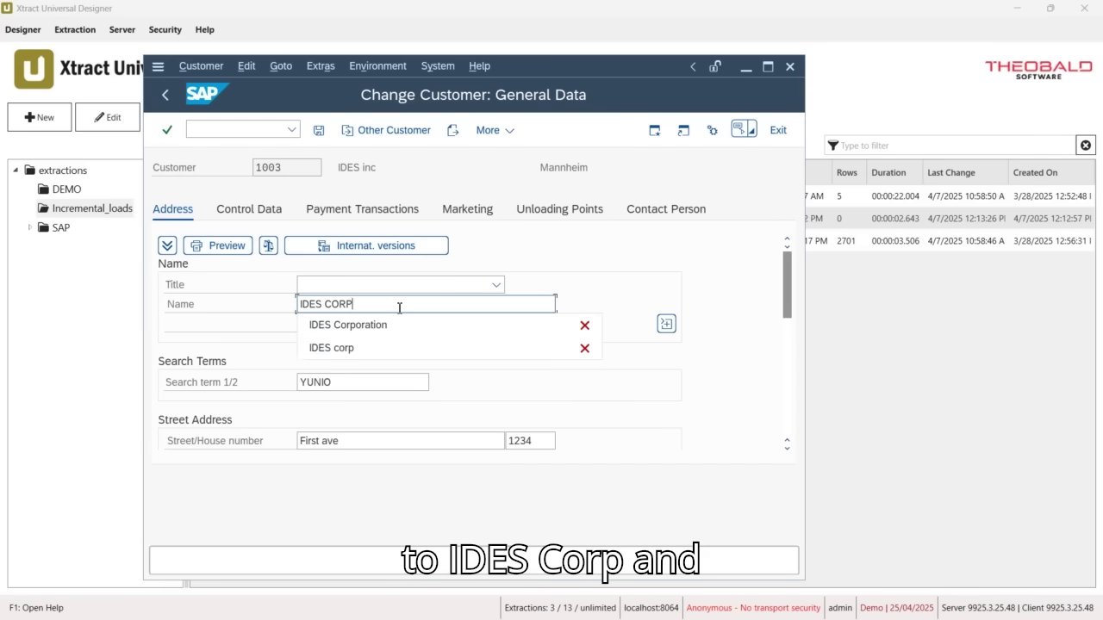
pyautogui.click(318, 131)
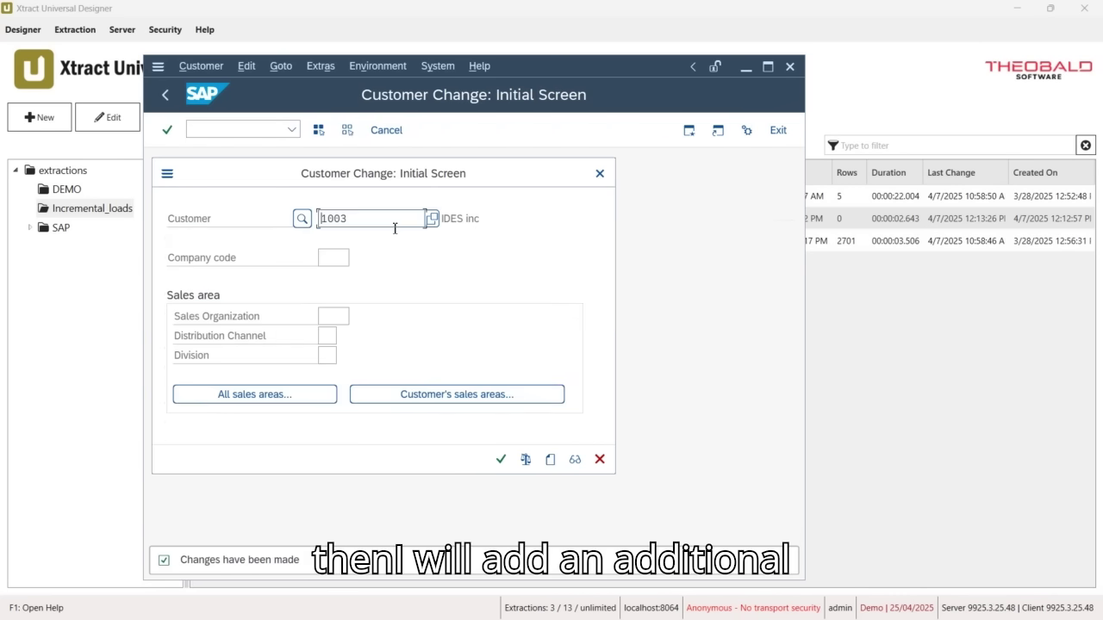
# - Open customer 1001 in XD02, change its name from 'Sports group co.' to 'Sports UNITED', and save
pyautogui.press('BackSpace')
pyautogui.write('1')
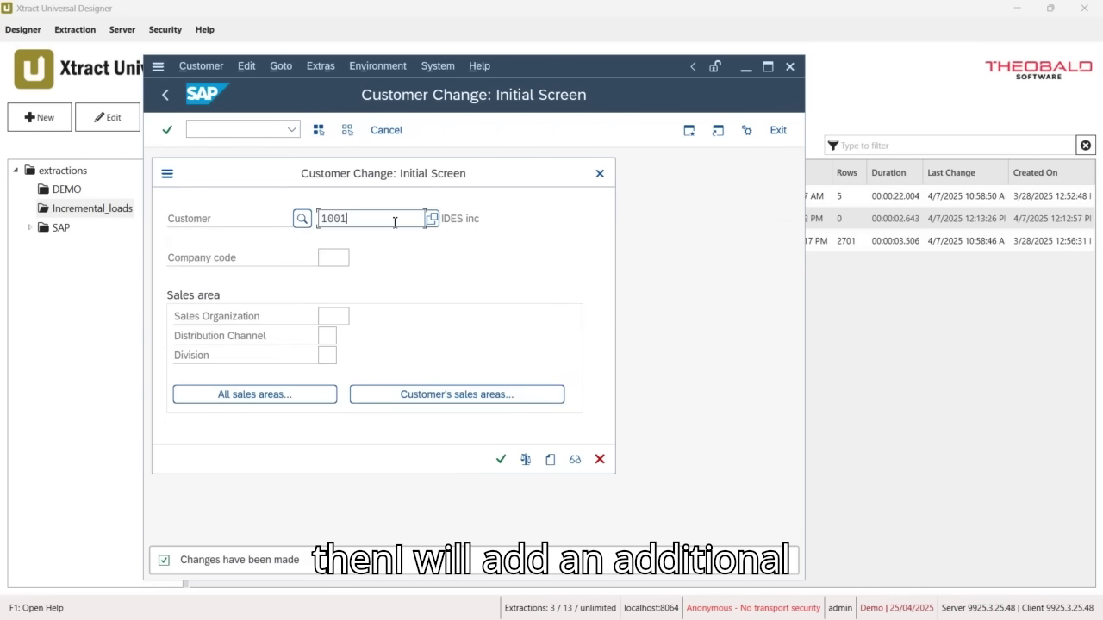
pyautogui.click(501, 461)
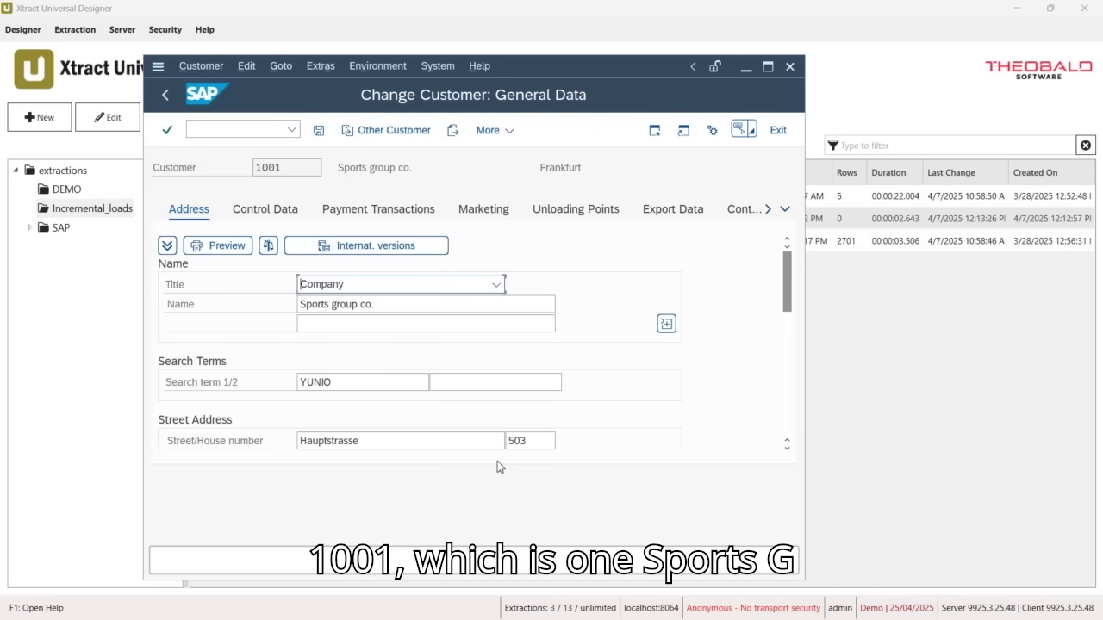
pyautogui.click(415, 307)
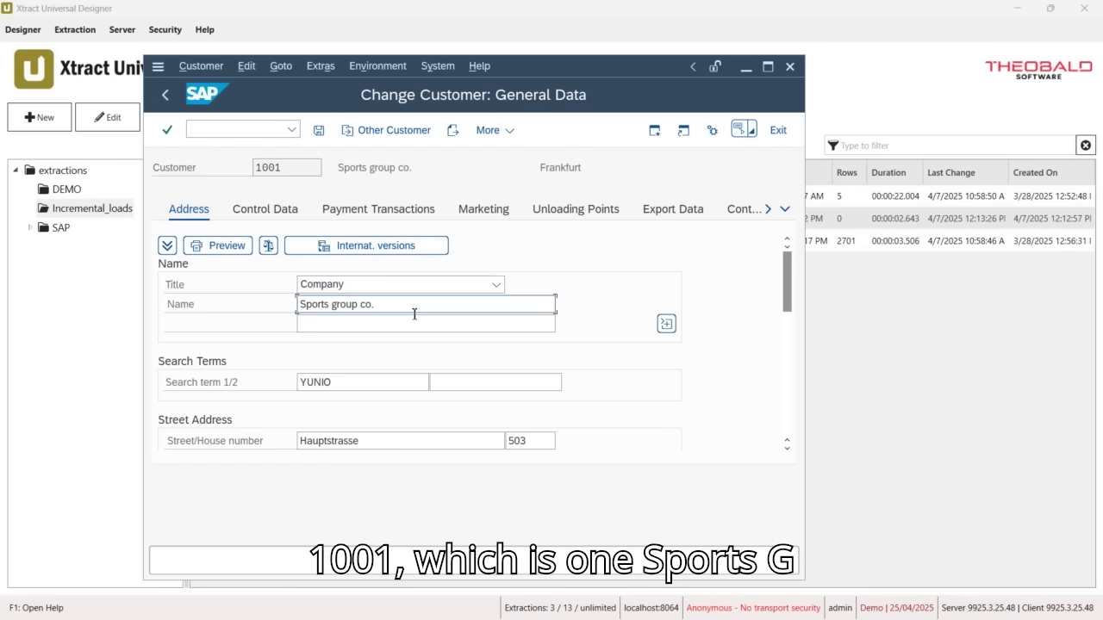
pyautogui.press('BackSpace')
pyautogui.press('BackSpace')
pyautogui.press('BackSpace')
pyautogui.press('BackSpace')
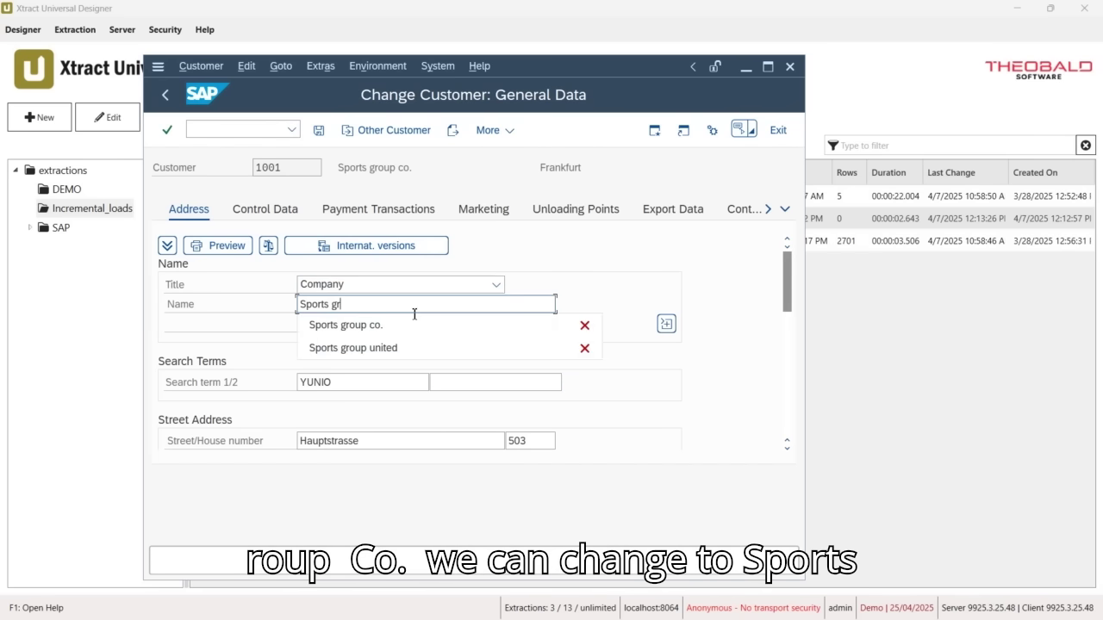
pyautogui.press('BackSpace')
pyautogui.press('BackSpace')
pyautogui.write('UN')
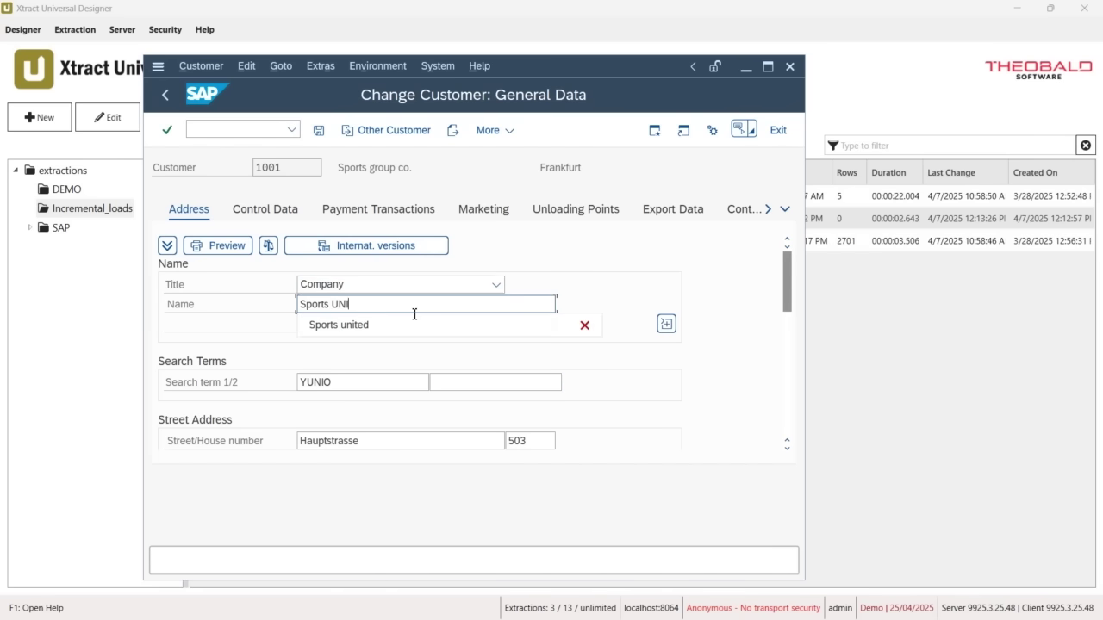
pyautogui.write('ITED')
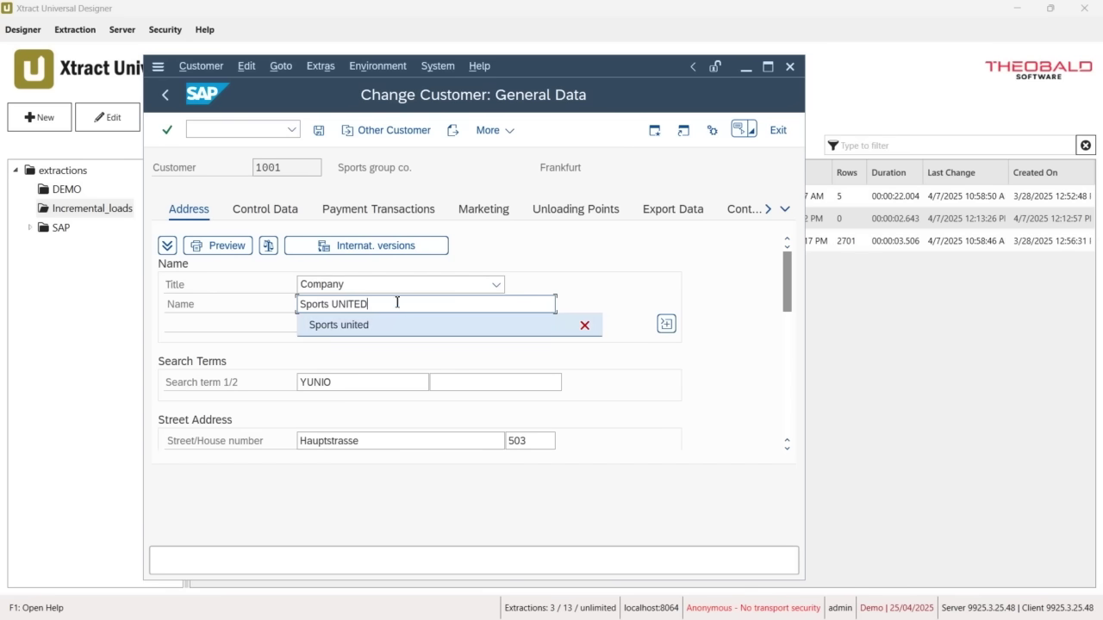
pyautogui.click(318, 130)
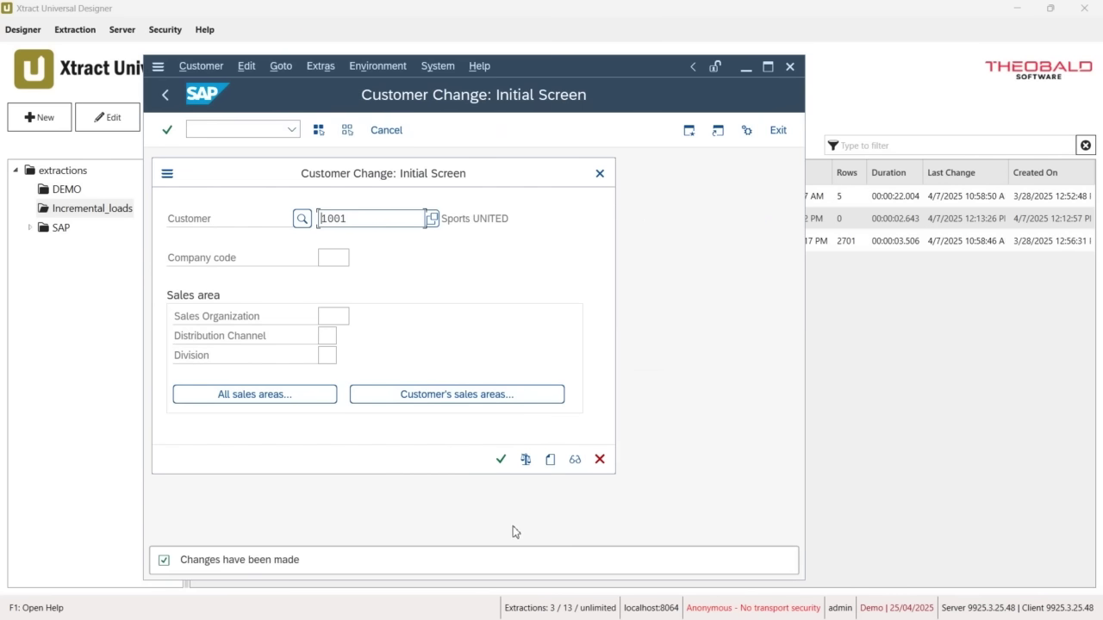
# - Leave the customer change screen, minimize SAP, and open the KNA1 extraction for editing
pyautogui.click(599, 459)
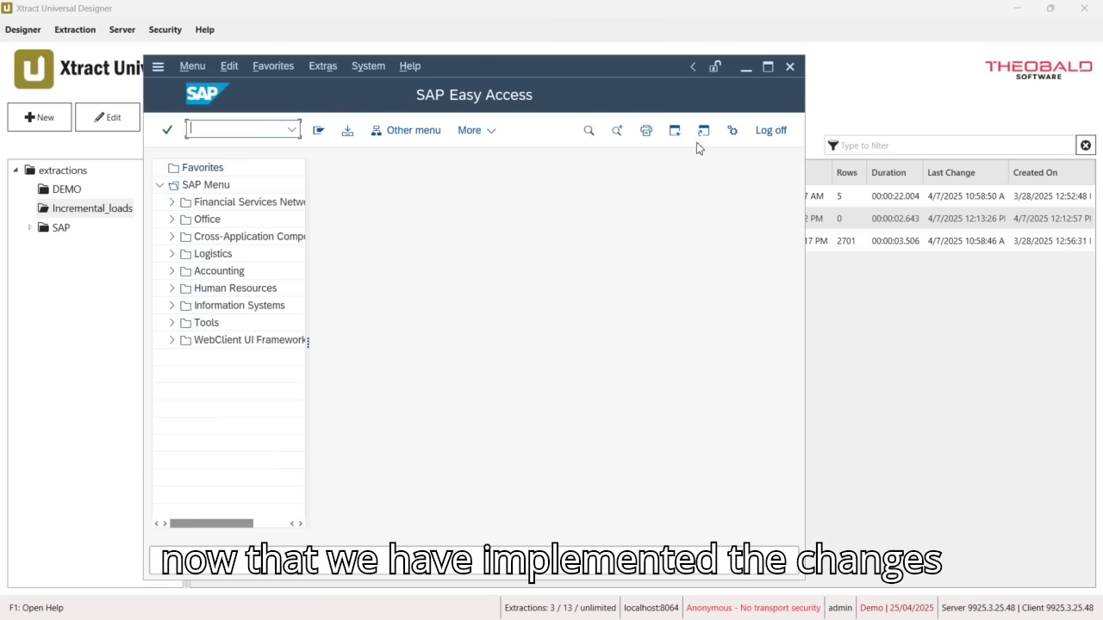
pyautogui.click(745, 67)
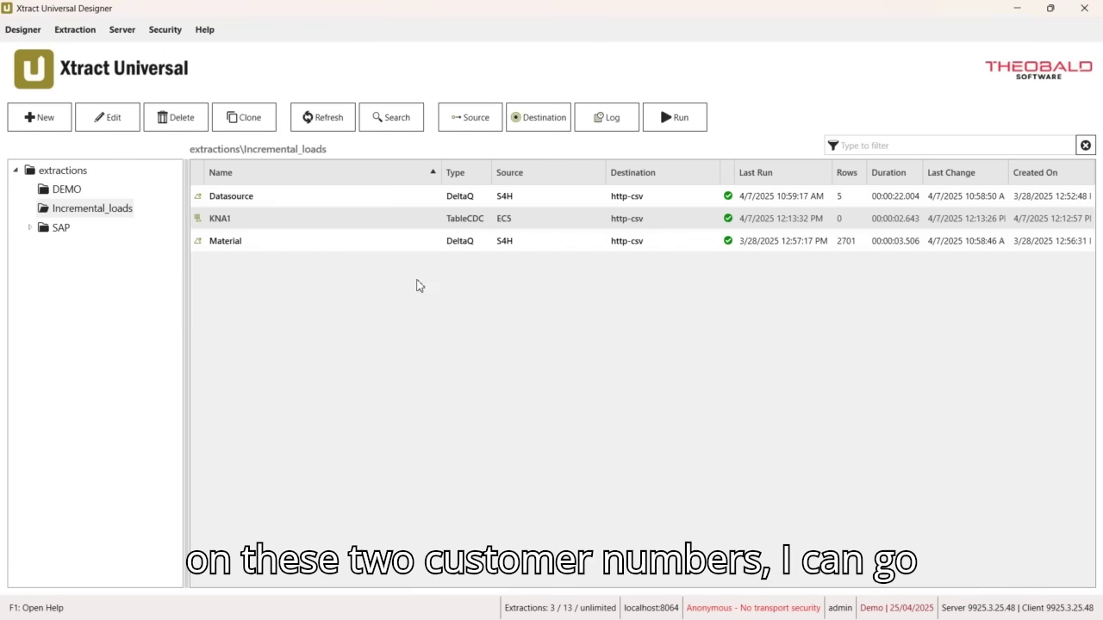
pyautogui.doubleClick(334, 222)
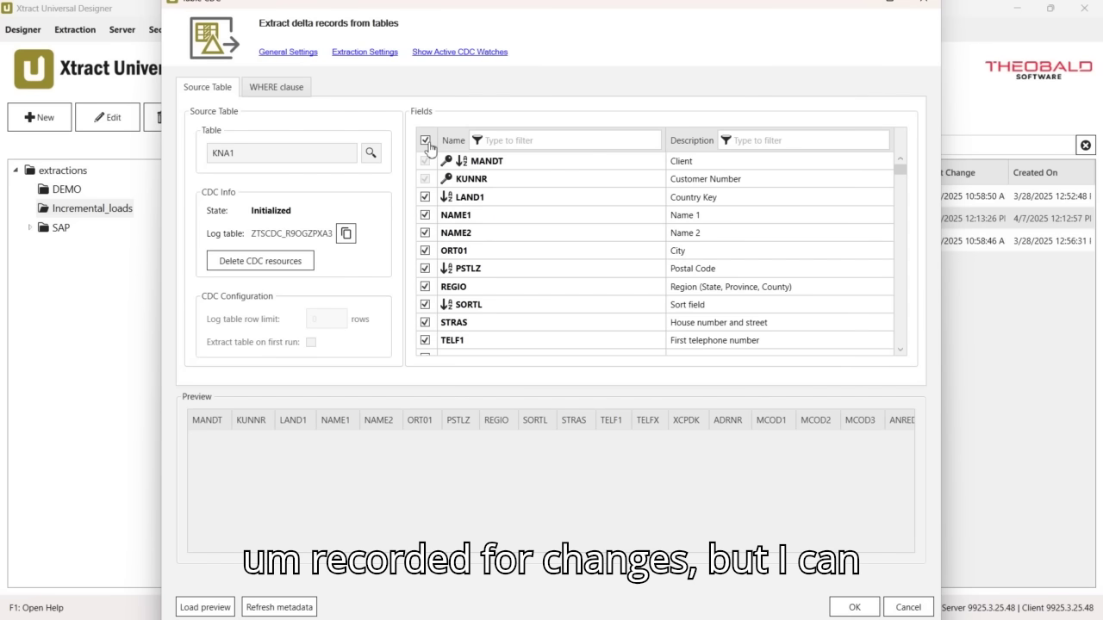
# - Deselect all non-key fields, then select LAND1, NAME1, NAME2 and PSTLZ
pyautogui.click(426, 143)
pyautogui.click(424, 196)
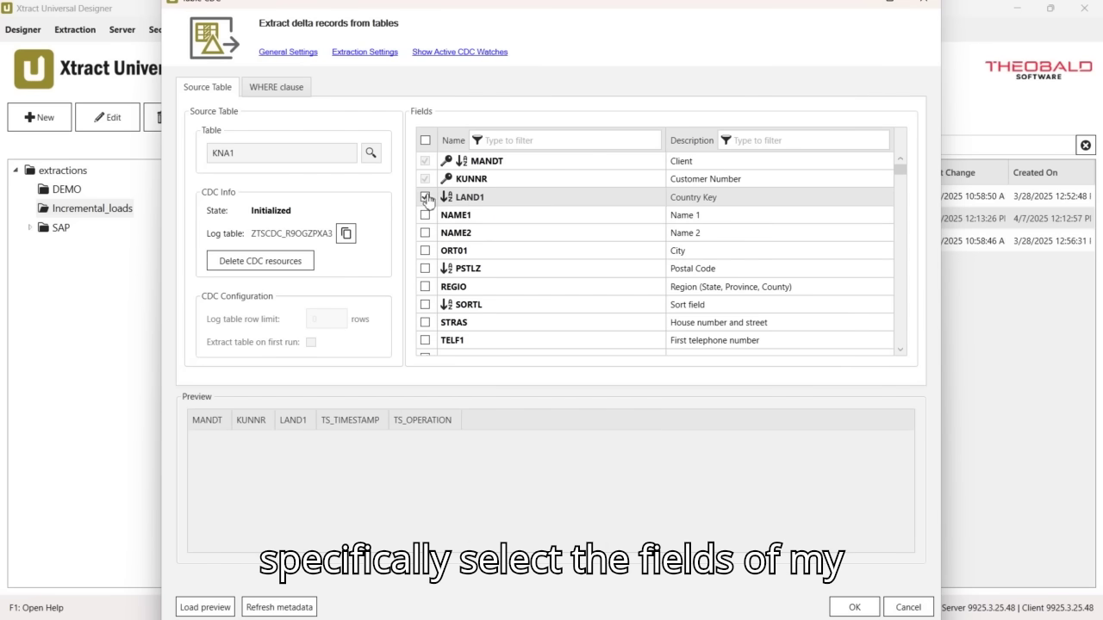
pyautogui.click(426, 215)
pyautogui.click(426, 234)
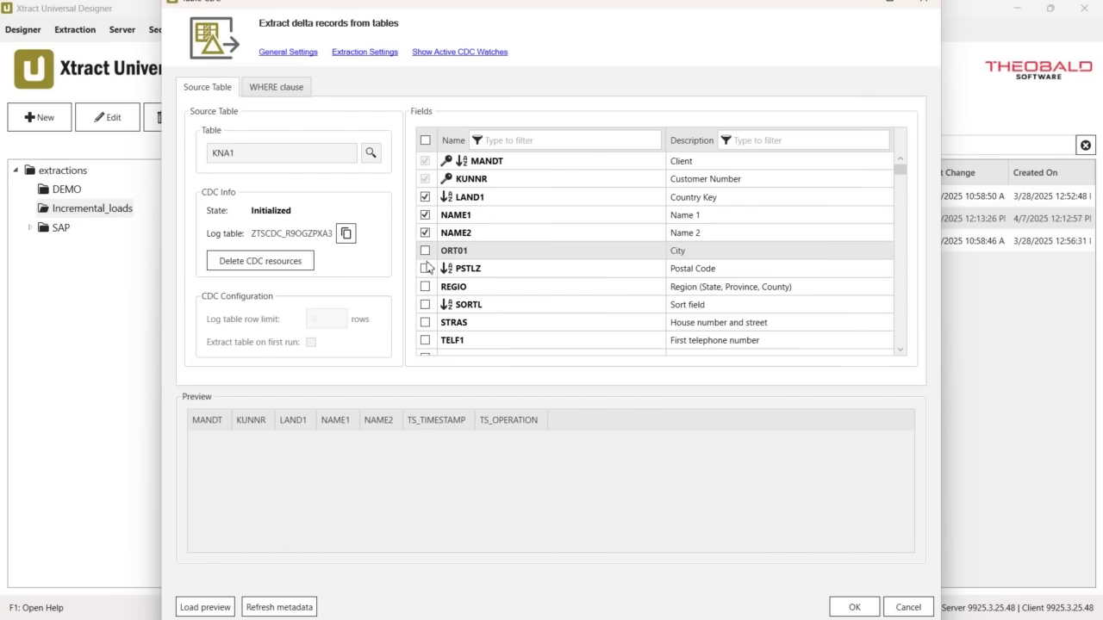
pyautogui.click(425, 268)
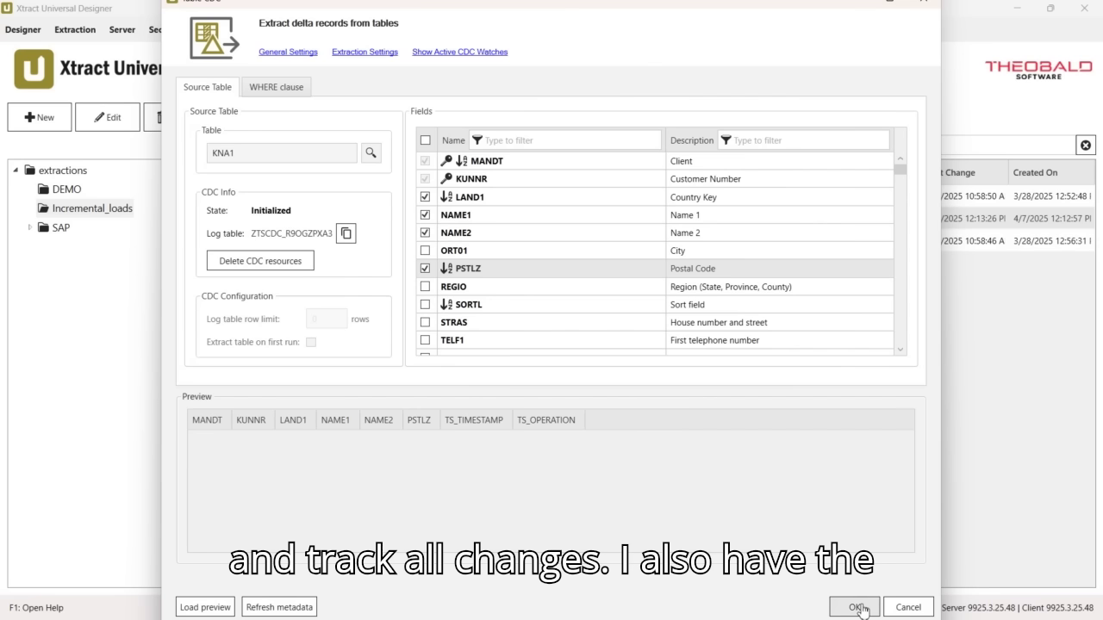
# - Delete the older KNA1 CDC watch with log table ZTSCDC_6TLPXRNOL from the active watches list
pyautogui.click(443, 53)
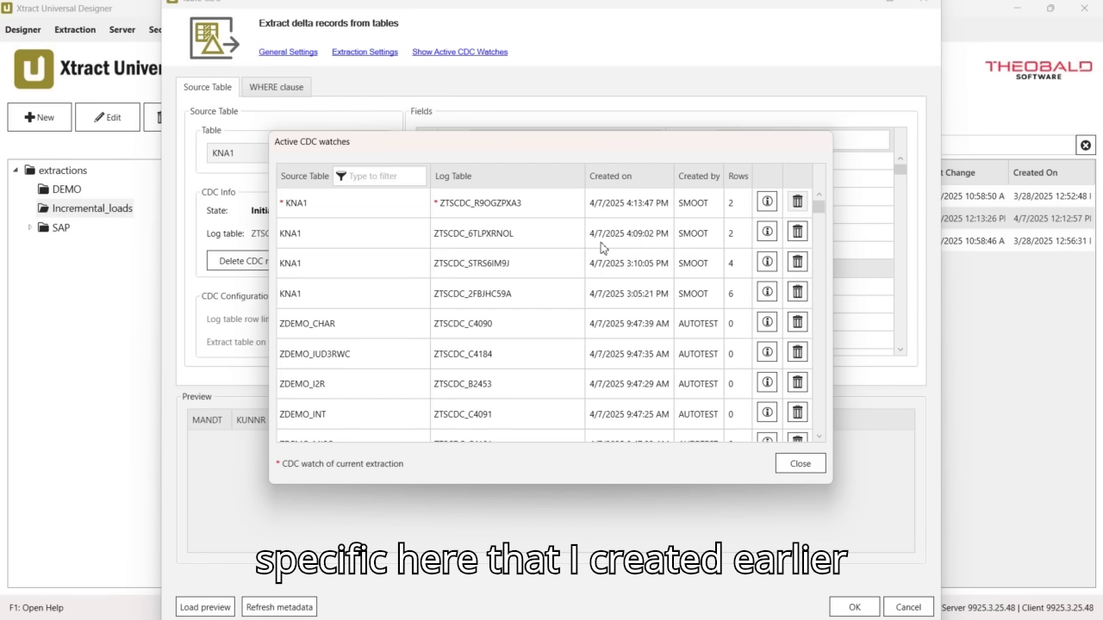
pyautogui.click(793, 234)
pyautogui.click(626, 347)
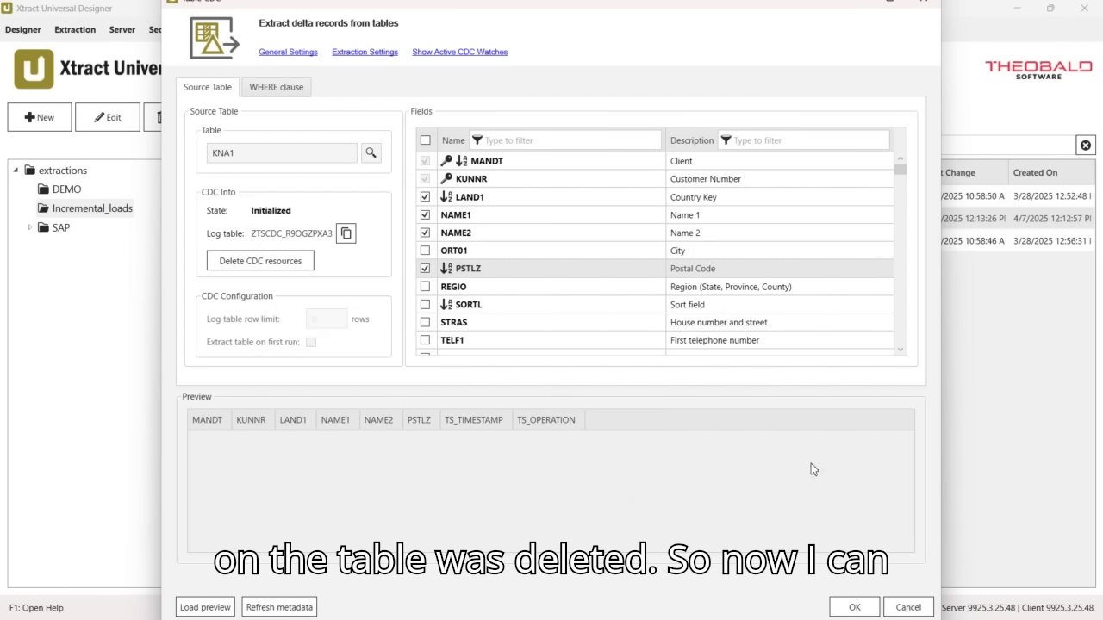
# - Save and rerun KNA1, then check the output's TSOPERATION column shows U for both rows
pyautogui.click(850, 607)
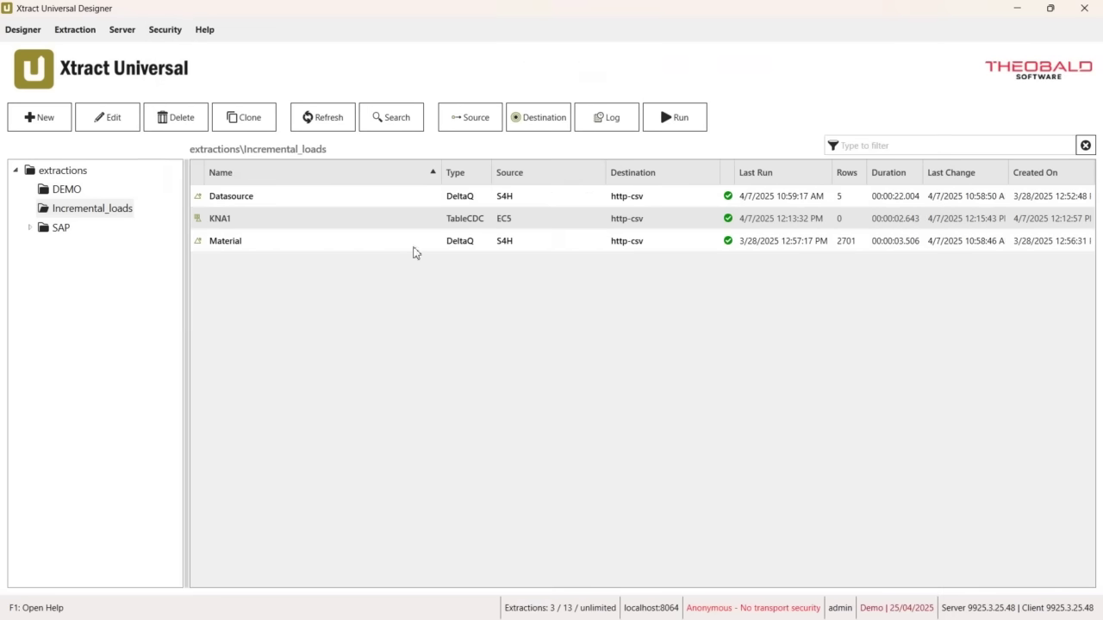
pyautogui.click(675, 119)
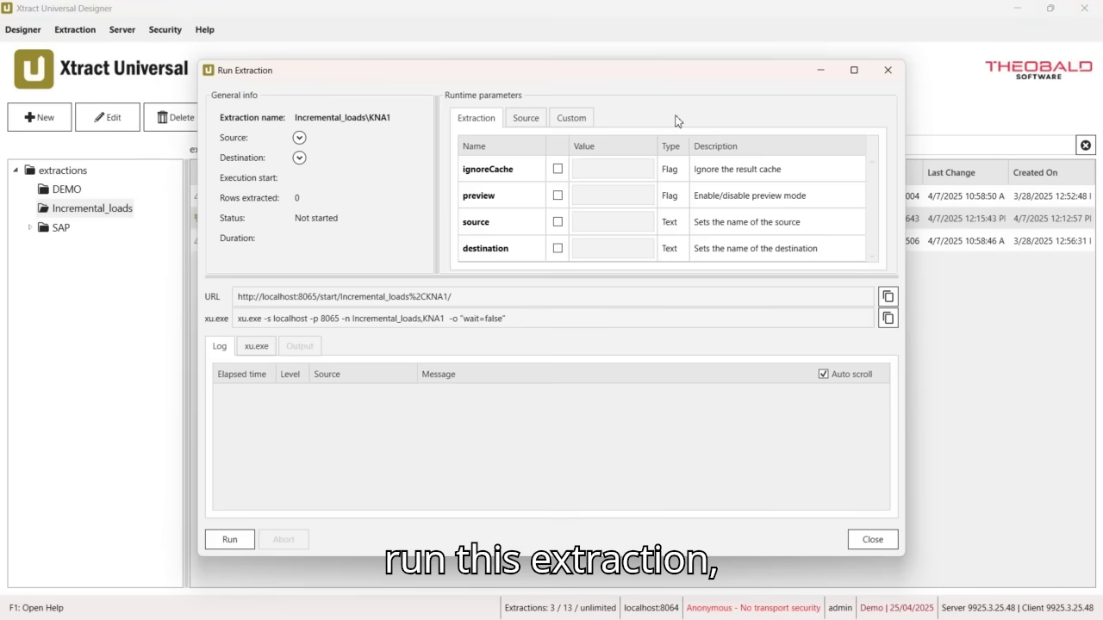
pyautogui.click(231, 540)
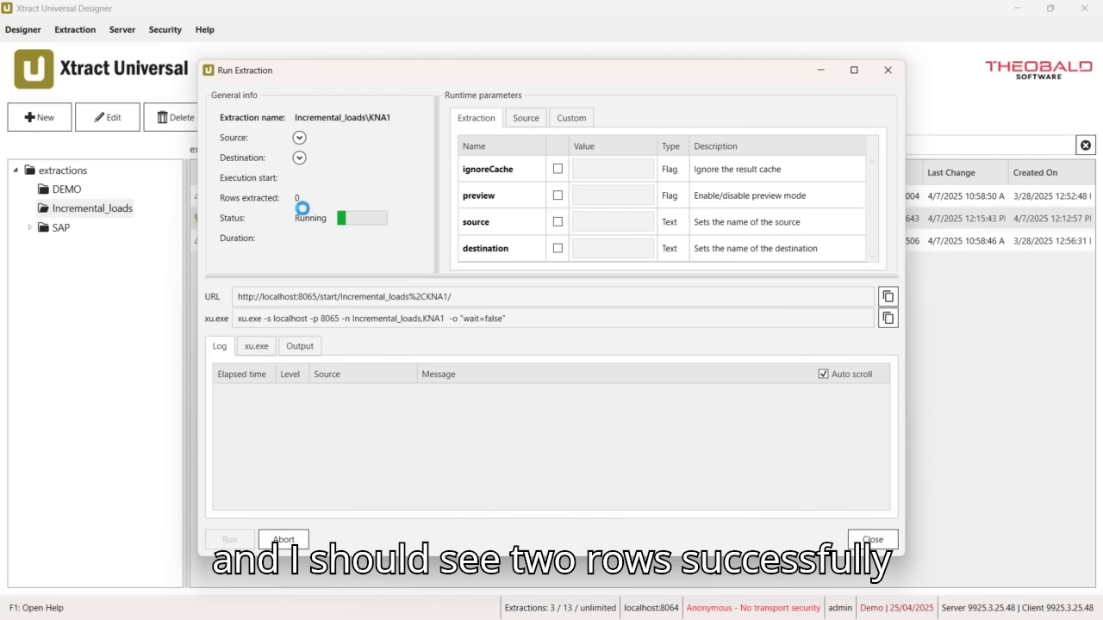
pyautogui.click(315, 348)
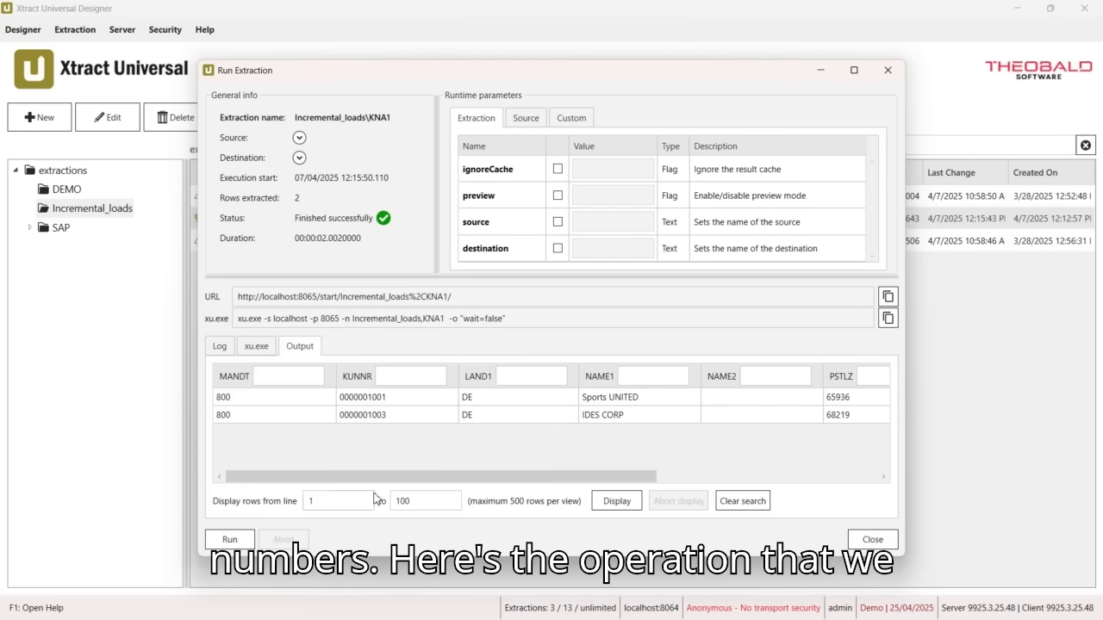
pyautogui.moveTo(375, 479); pyautogui.dragTo(841, 466)
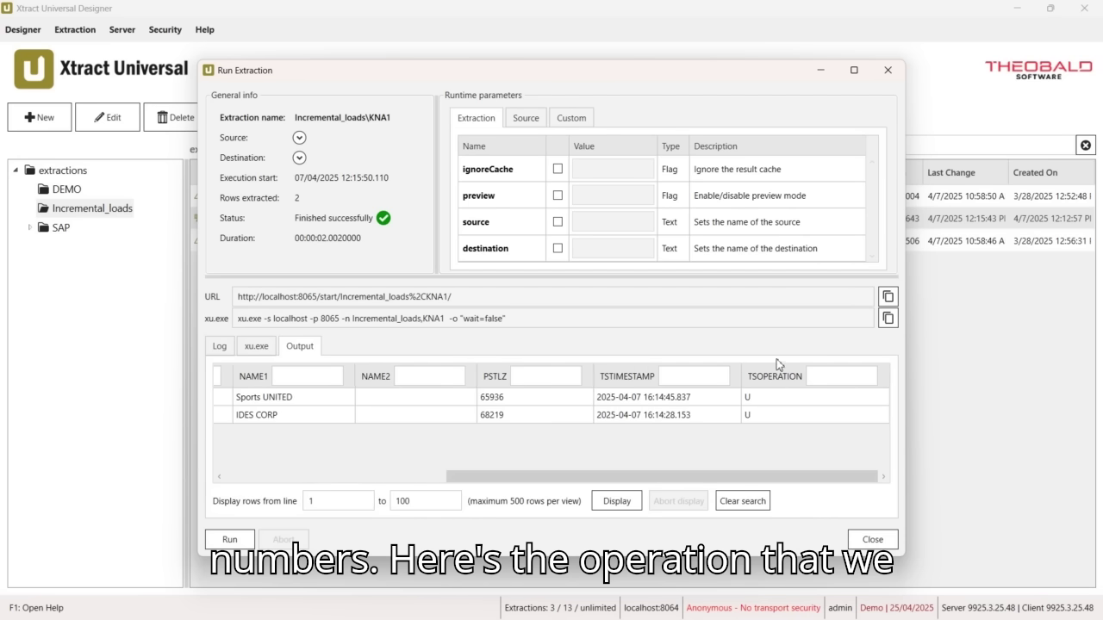